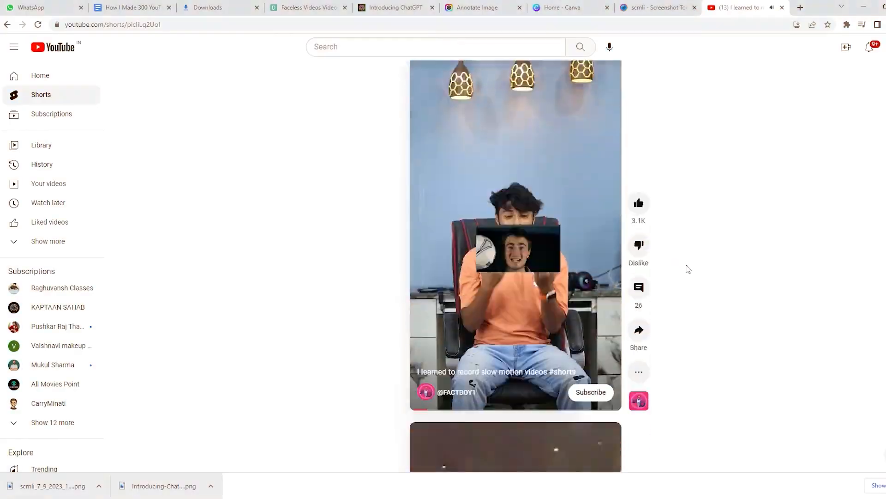
pyautogui.scroll(-2, 687, 278)
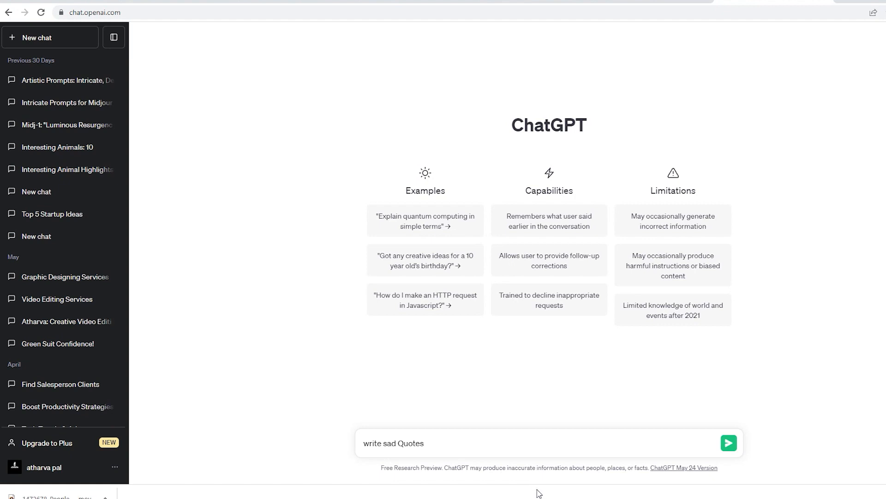
# Step: Send ChatGPT the prompt "write sad Quotes"
pyautogui.click(729, 443)
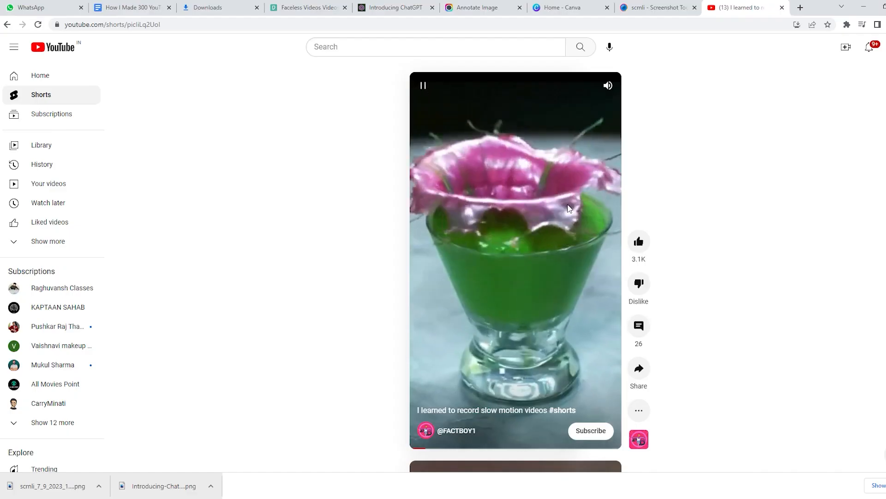
pyautogui.scroll(-3, 688, 269)
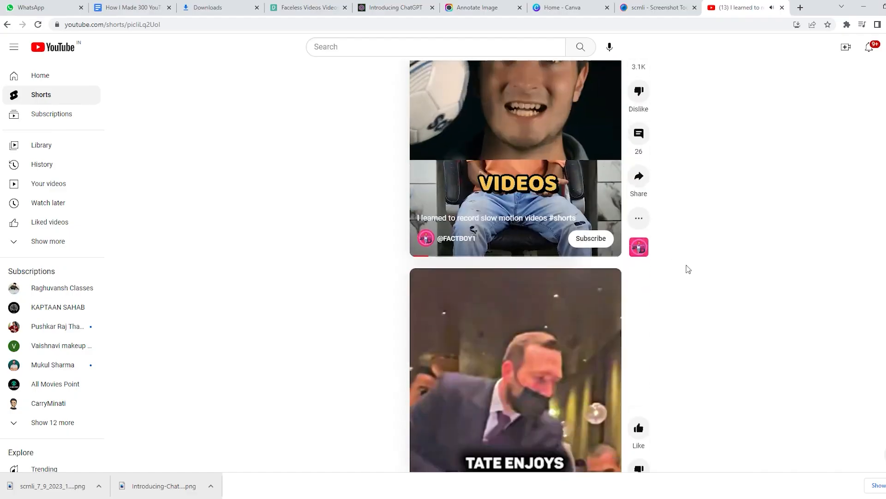
pyautogui.scroll(-5, 688, 269)
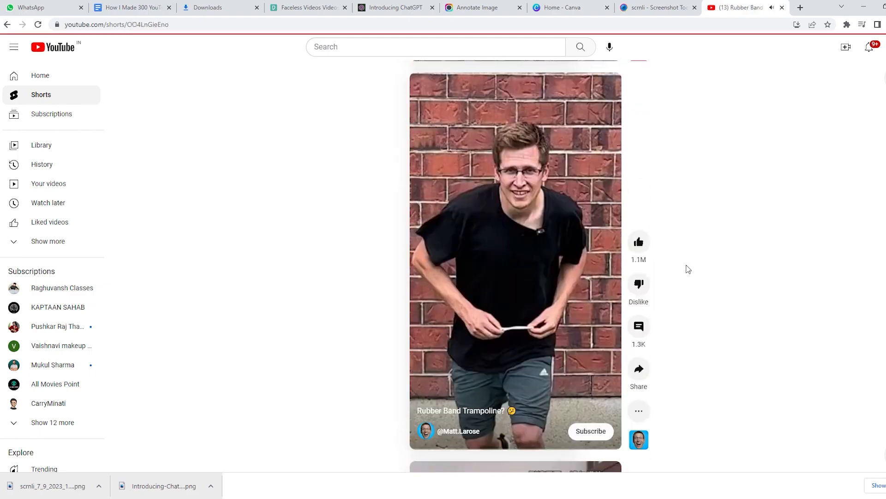
pyautogui.scroll(-2, 688, 269)
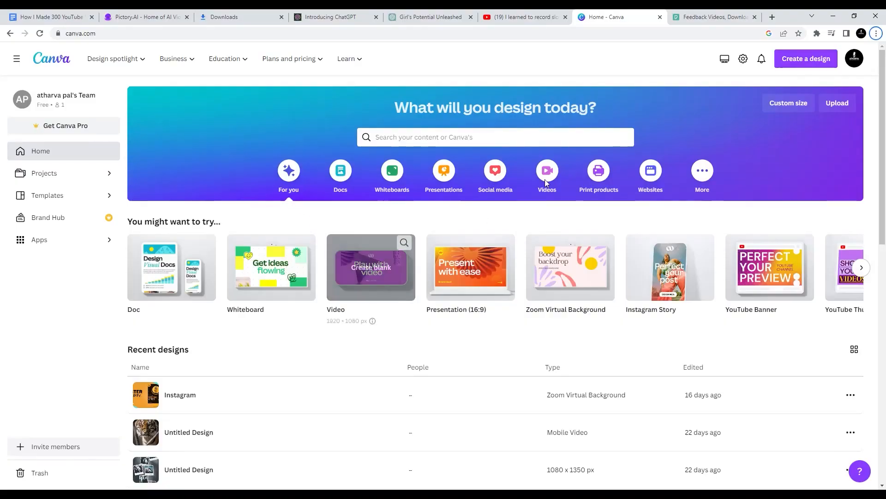
# Step: Switch to Canva and create a blank YouTube Shorts design
pyautogui.click(816, 60)
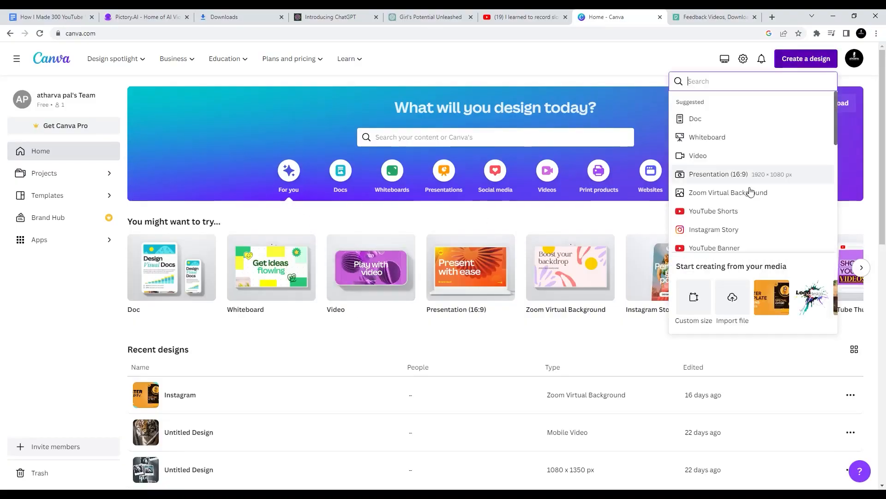
pyautogui.click(727, 217)
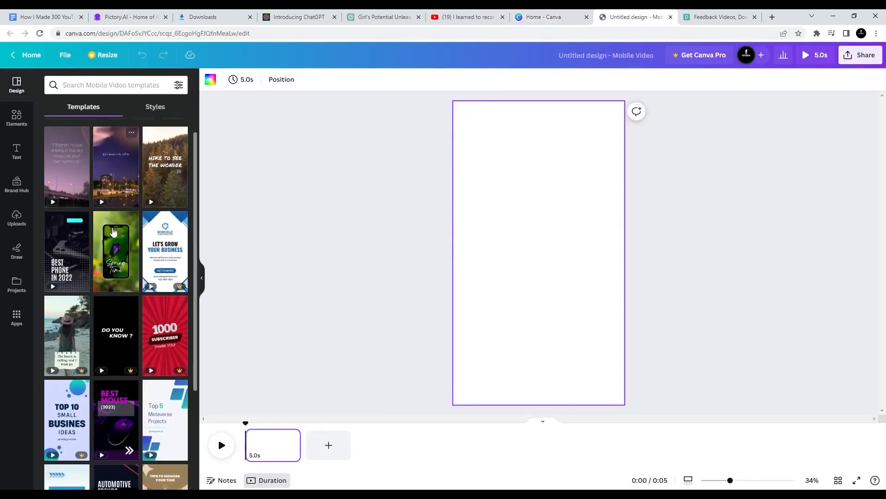
# Step: Apply the first page of the Blue and Yellow Small Business Ad YouTube Short template and delete its background video
pyautogui.scroll(-6, 112, 231)
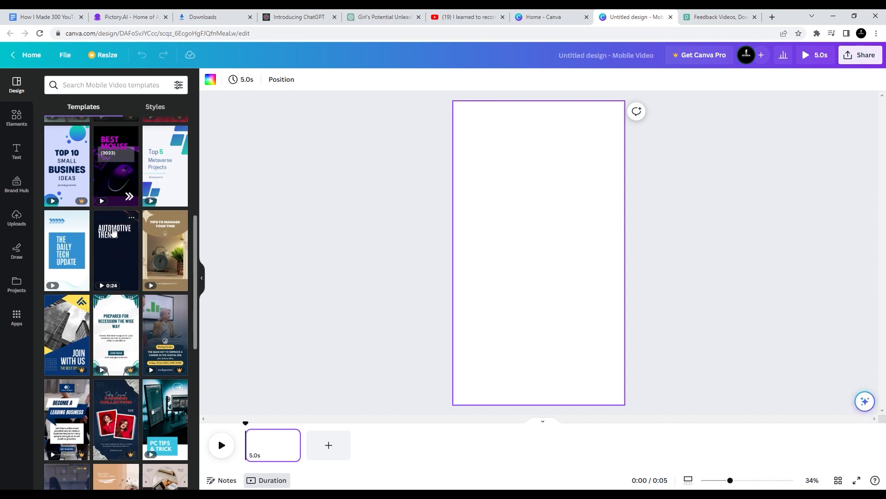
pyautogui.scroll(-2, 114, 233)
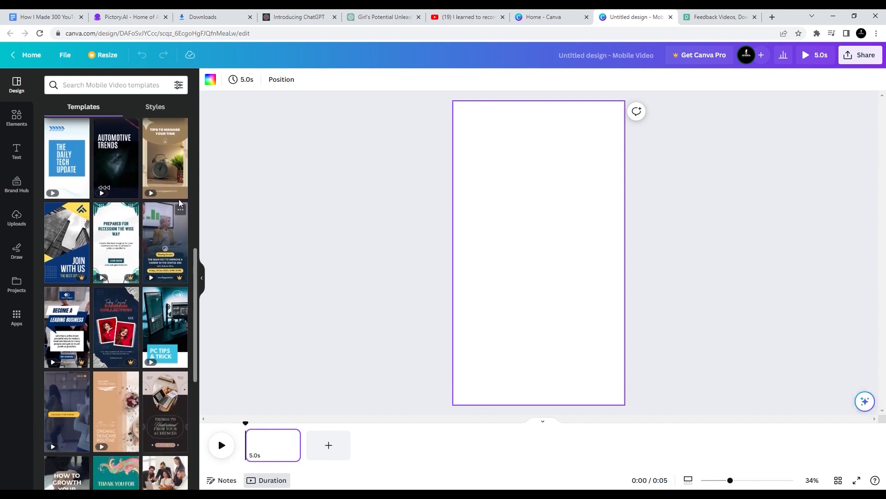
pyautogui.scroll(-2, 162, 184)
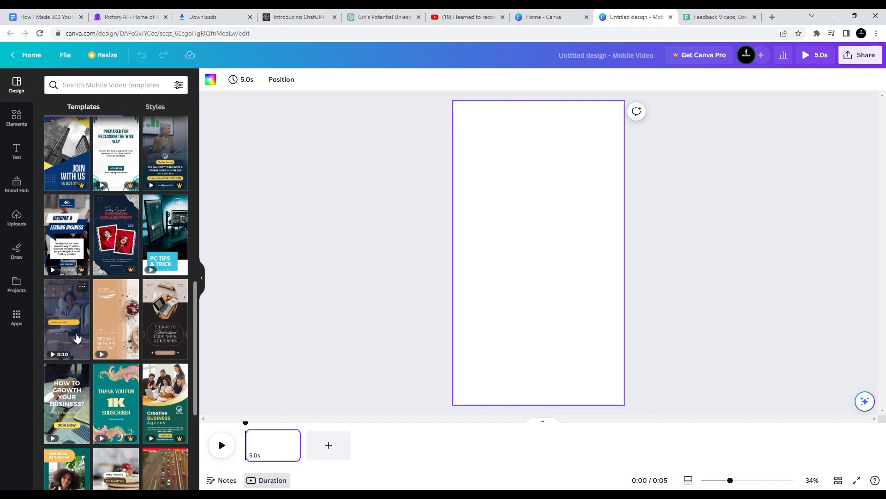
pyautogui.click(76, 338)
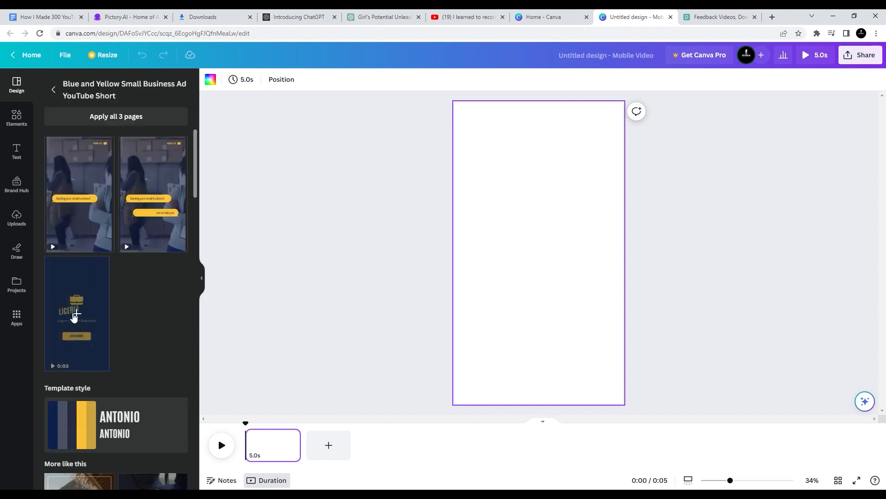
pyautogui.click(77, 316)
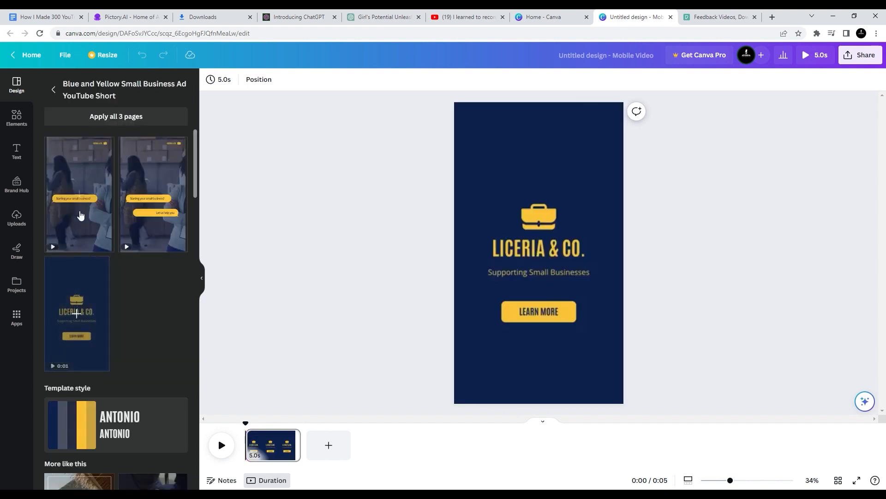
pyautogui.click(80, 215)
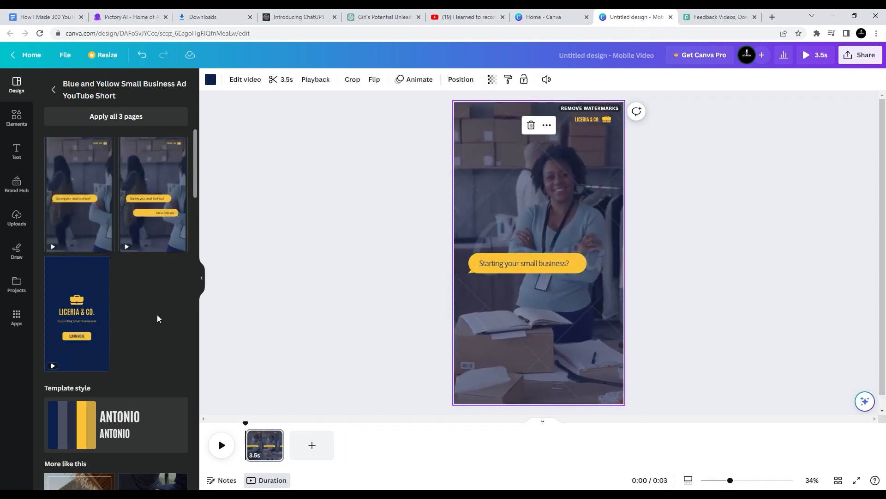
pyautogui.click(54, 89)
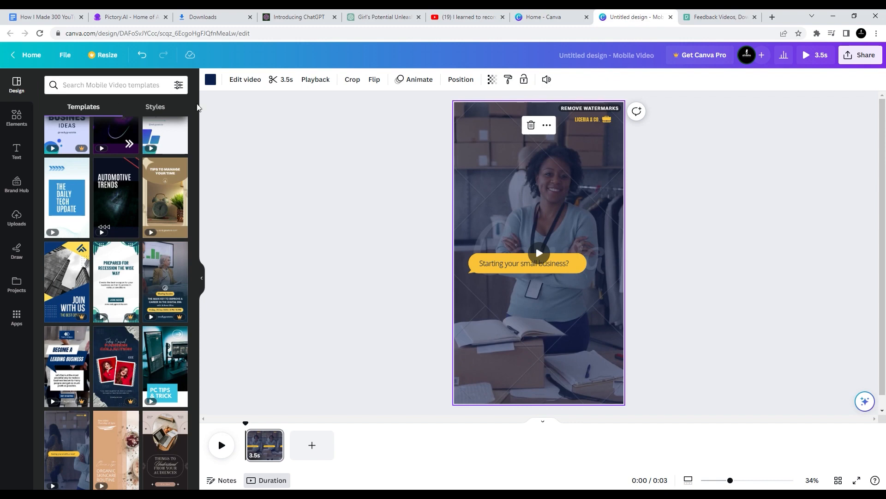
pyautogui.click(532, 126)
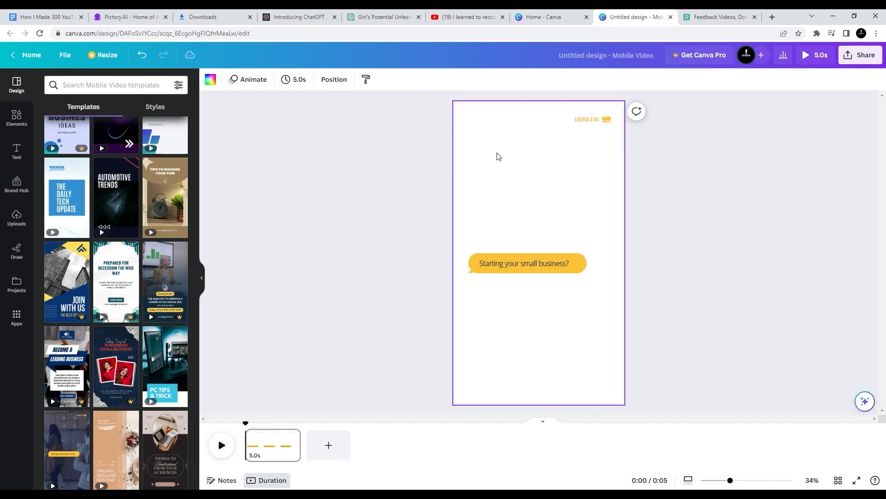
# Step: Apply the Purple Modern Youtube Shorts template to the page and play the video preview
pyautogui.scroll(-4, 131, 266)
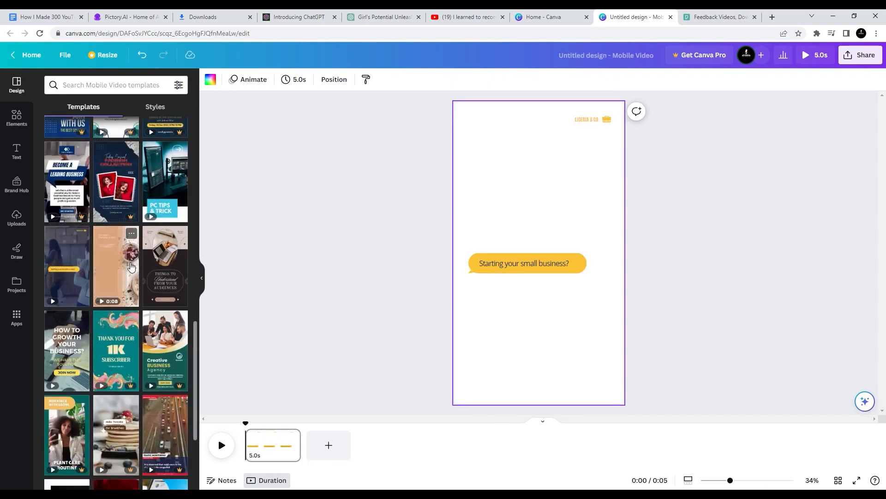
pyautogui.scroll(-3, 132, 267)
pyautogui.scroll(-4, 130, 264)
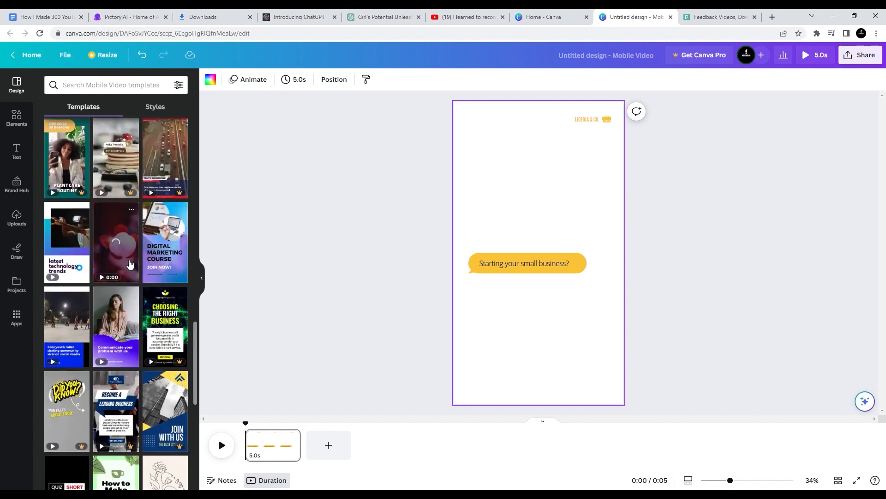
pyautogui.click(122, 289)
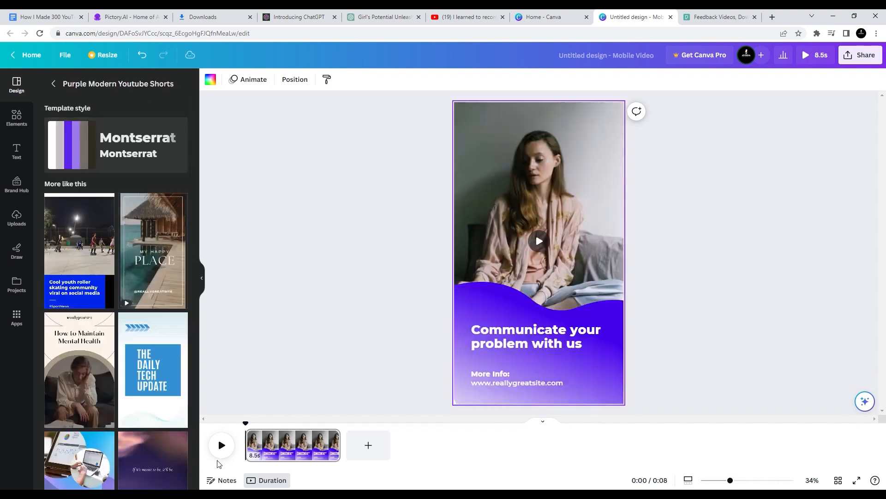
pyautogui.click(223, 453)
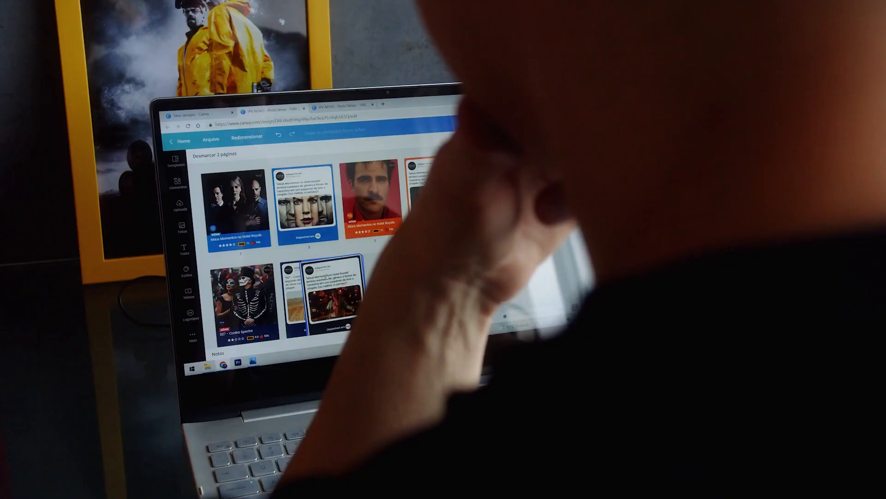
pyautogui.moveTo(347, 268); pyautogui.dragTo(385, 198)
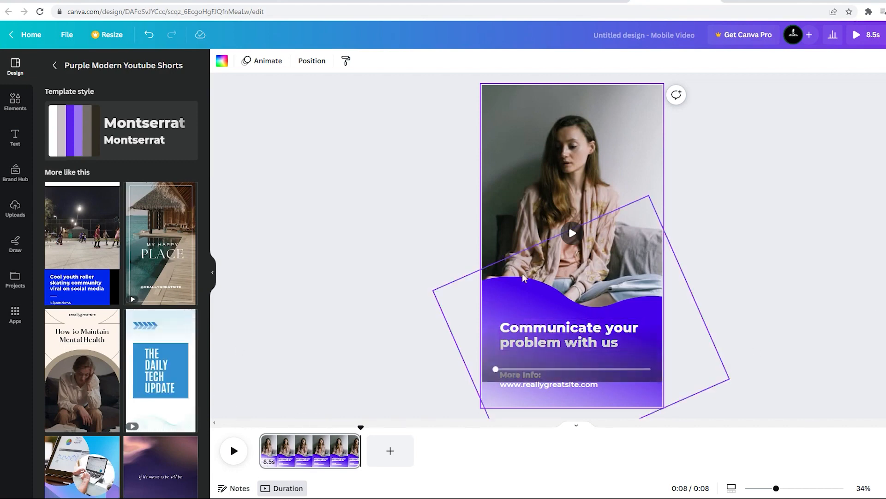
# Step: Find the Bulk create app among the Canva apps and open it for this design
pyautogui.click(26, 316)
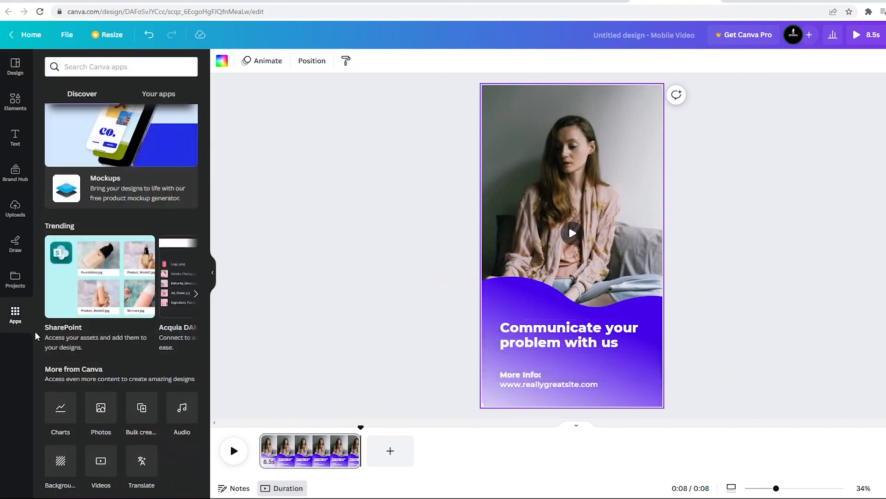
pyautogui.scroll(-3, 129, 318)
pyautogui.click(142, 264)
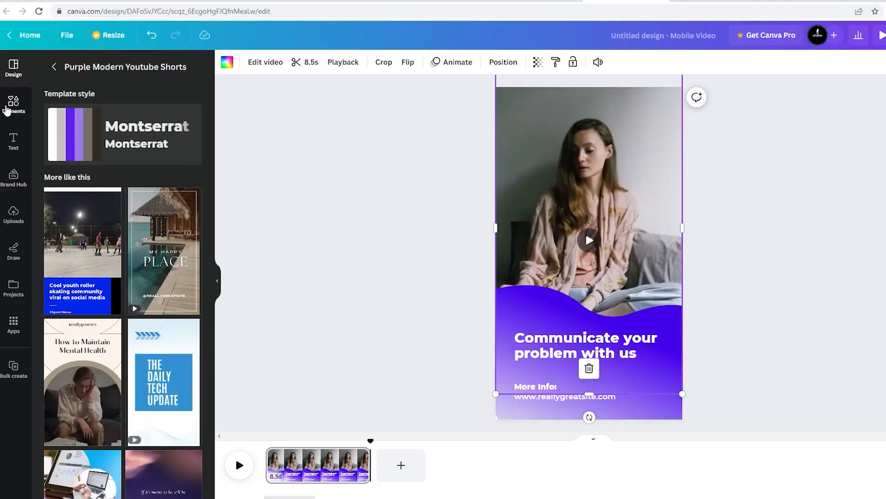
# Step: Look through the available element categories and the recently used elements for the video
pyautogui.click(14, 104)
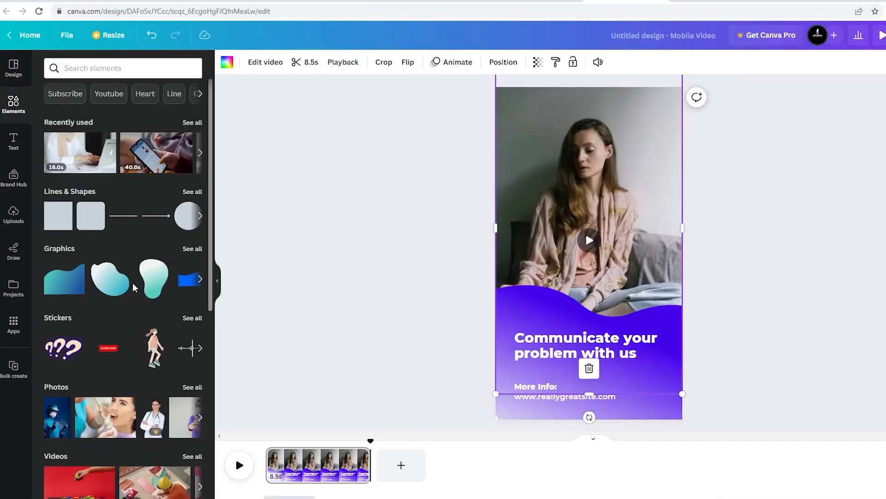
pyautogui.scroll(-3, 117, 355)
pyautogui.scroll(-12, 116, 362)
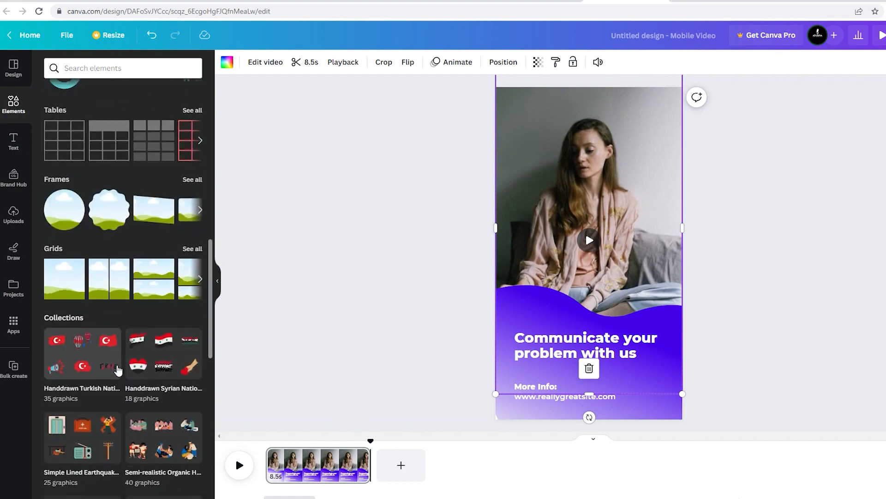
pyautogui.scroll(15, 118, 365)
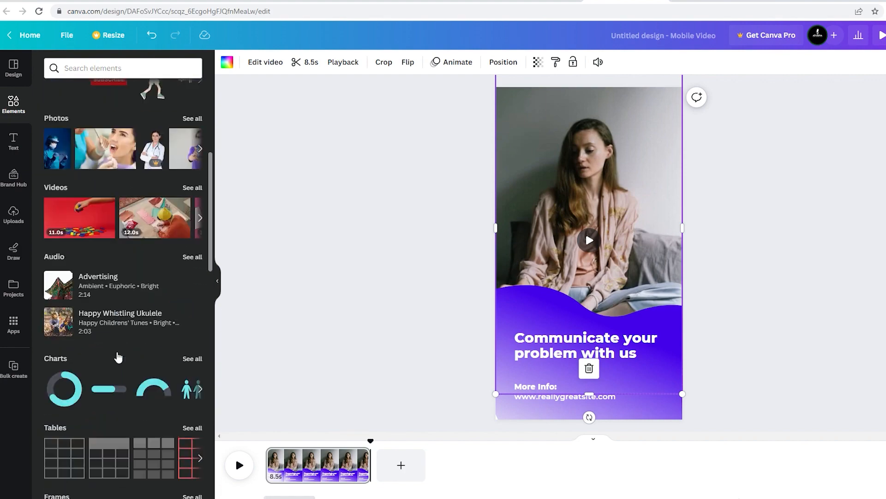
pyautogui.scroll(2, 118, 355)
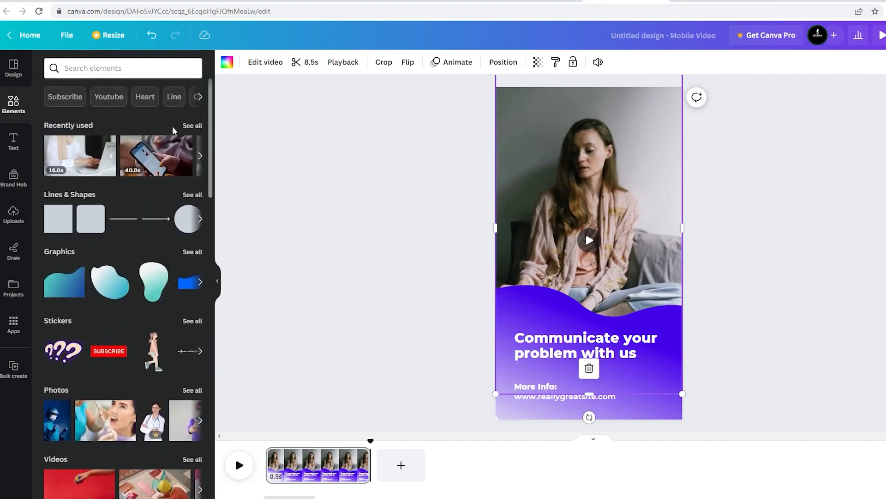
pyautogui.click(200, 156)
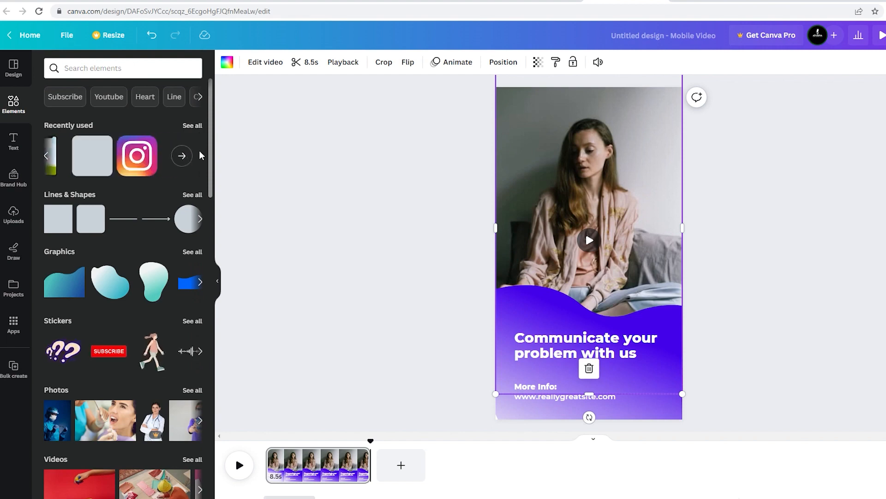
pyautogui.click(155, 69)
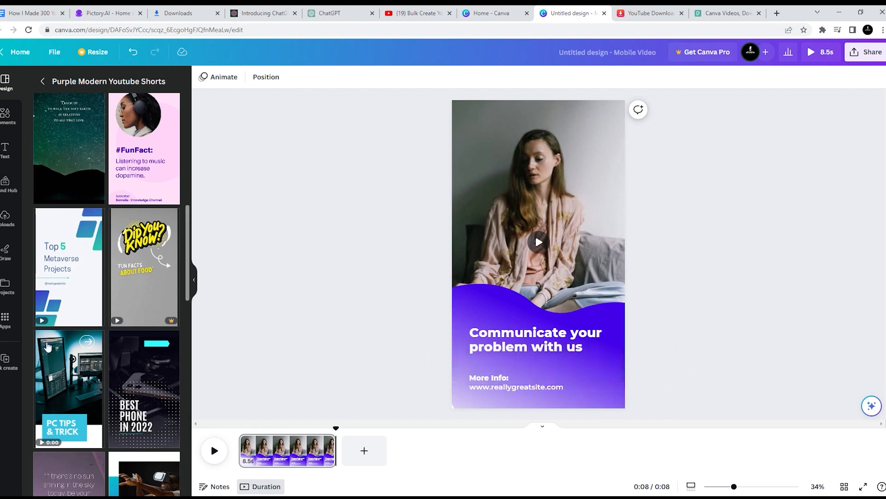
# Step: Look through the templates similar to Purple Modern Youtube Shorts, and open the Bulk create app again
pyautogui.scroll(-10, 91, 326)
pyautogui.scroll(-8, 159, 333)
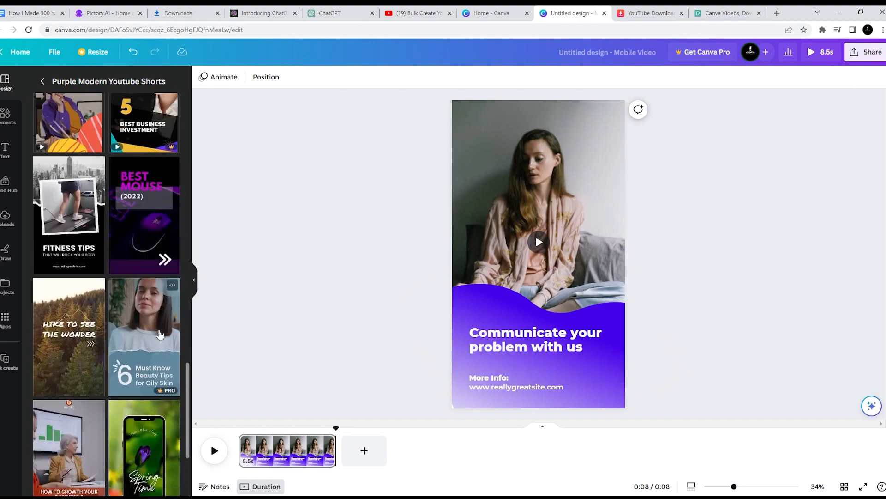
pyautogui.scroll(10, 159, 334)
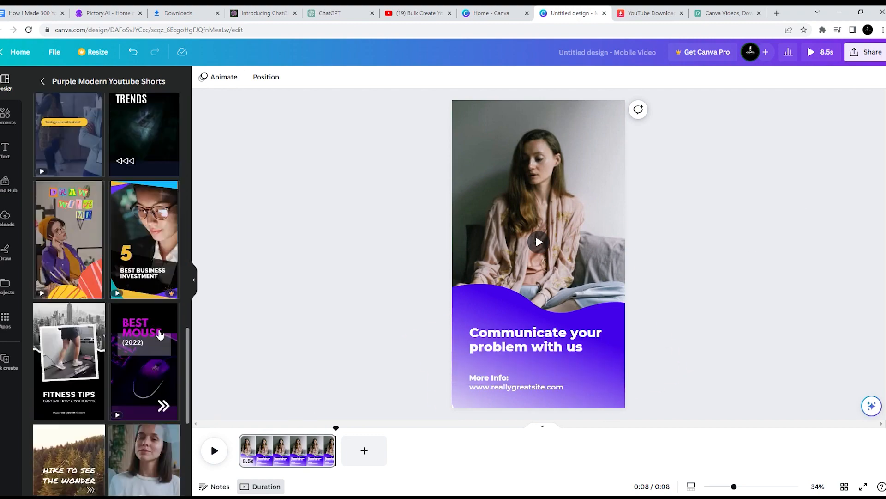
pyautogui.scroll(10, 161, 332)
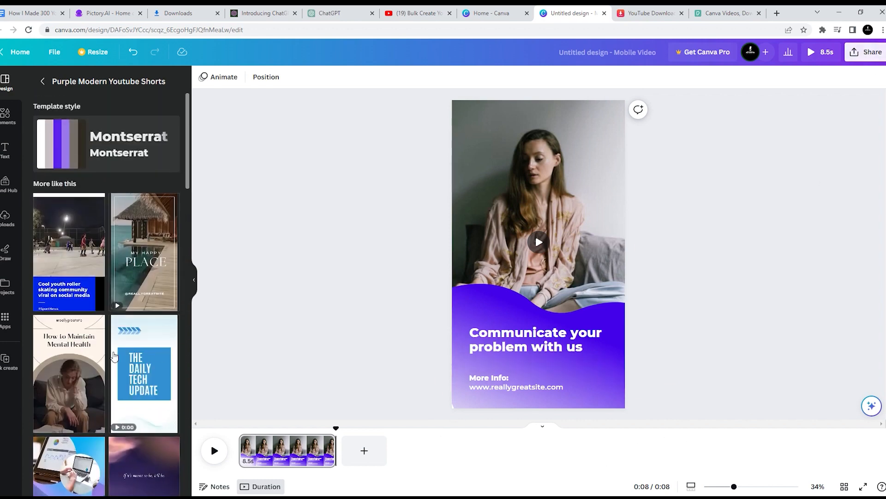
pyautogui.click(6, 361)
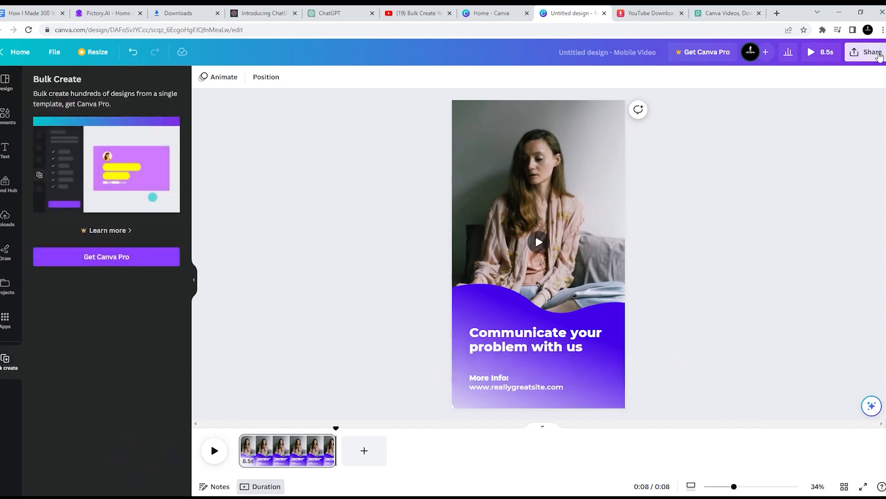
# Step: Download the design as an MP4 Video at 1080p (HD) quality
pyautogui.click(872, 52)
pyautogui.click(760, 292)
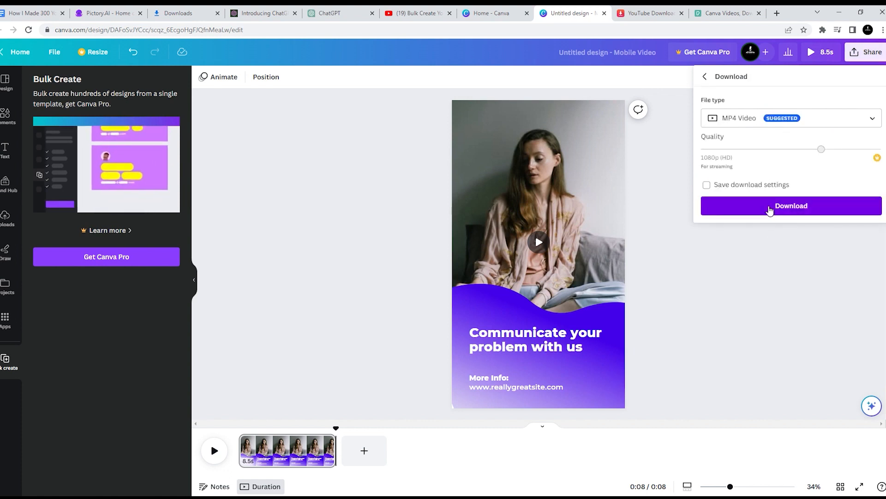
pyautogui.click(770, 208)
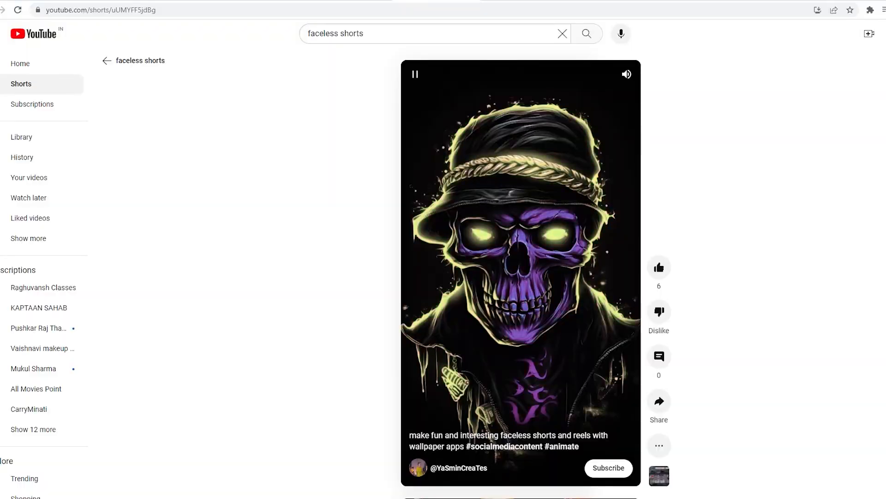
pyautogui.scroll(-3, 524, 378)
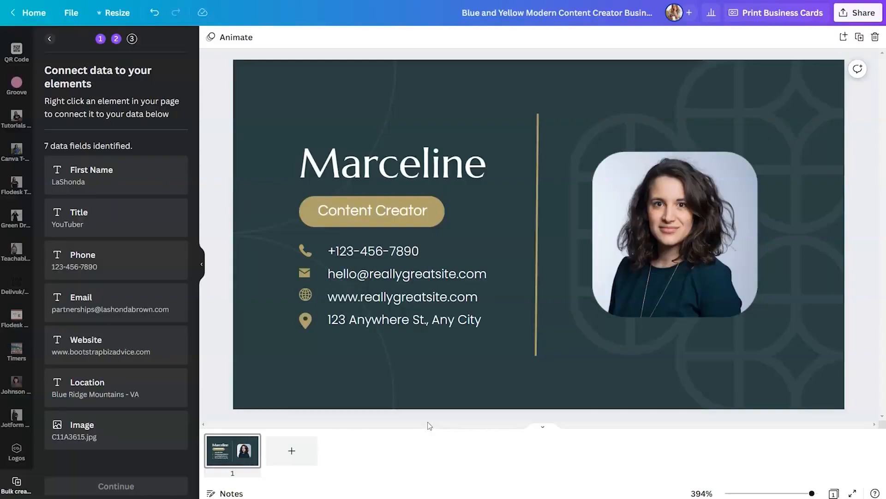
# Step: Connect the large name text on the business card to the First Name data field and widen its box to about 1.3
pyautogui.rightClick(441, 170)
pyautogui.click(537, 361)
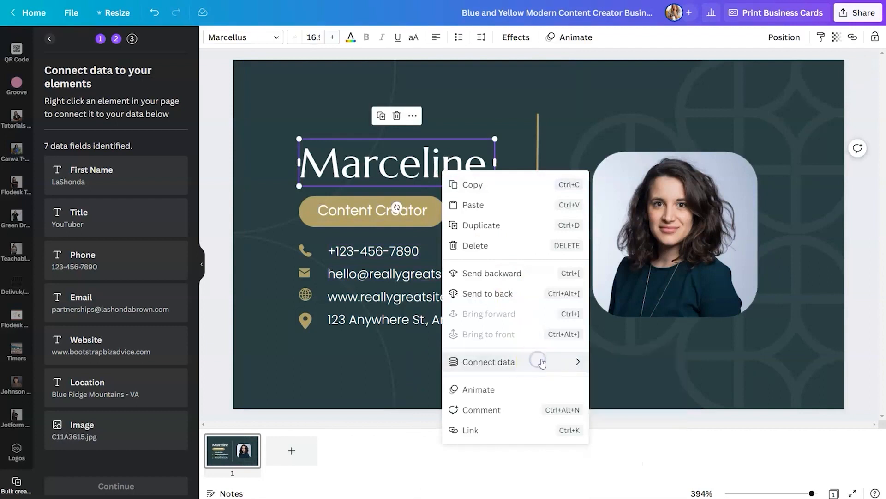
pyautogui.moveTo(574, 362)
pyautogui.click(608, 360)
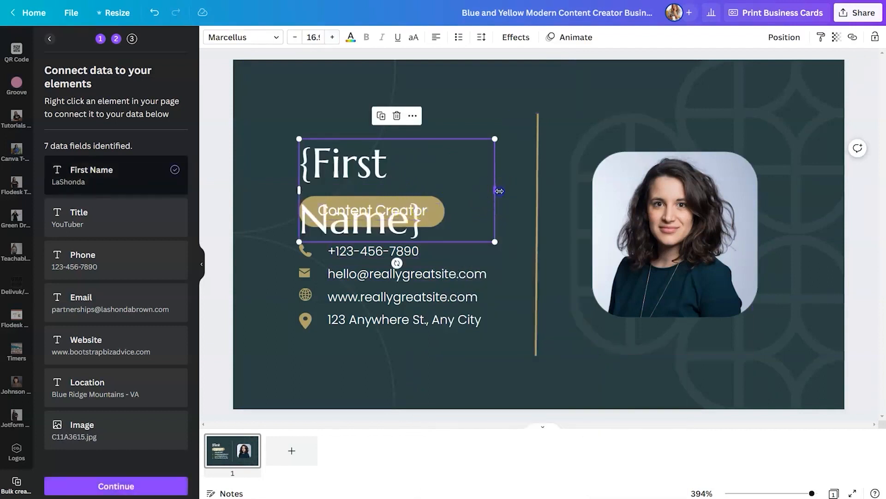
pyautogui.moveTo(511, 191); pyautogui.dragTo(526, 191)
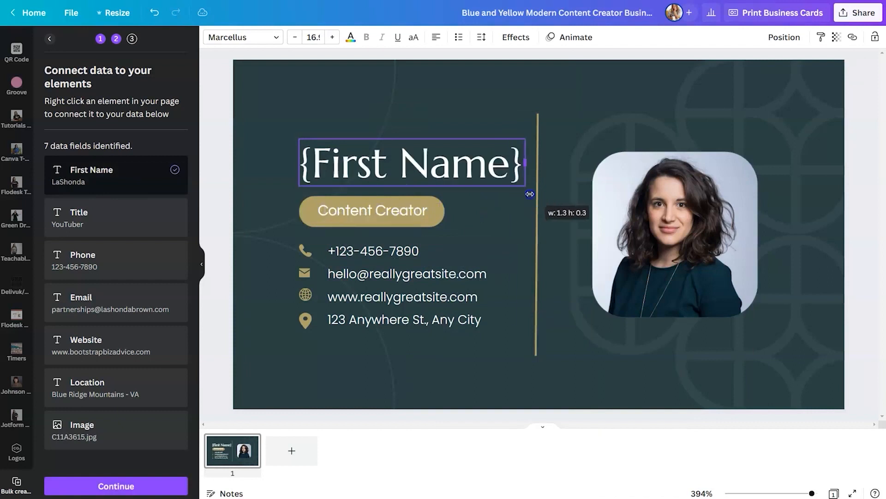
# Step: Connect the Content Creator text on the business card to the Title data field
pyautogui.click(421, 215)
pyautogui.rightClick(425, 215)
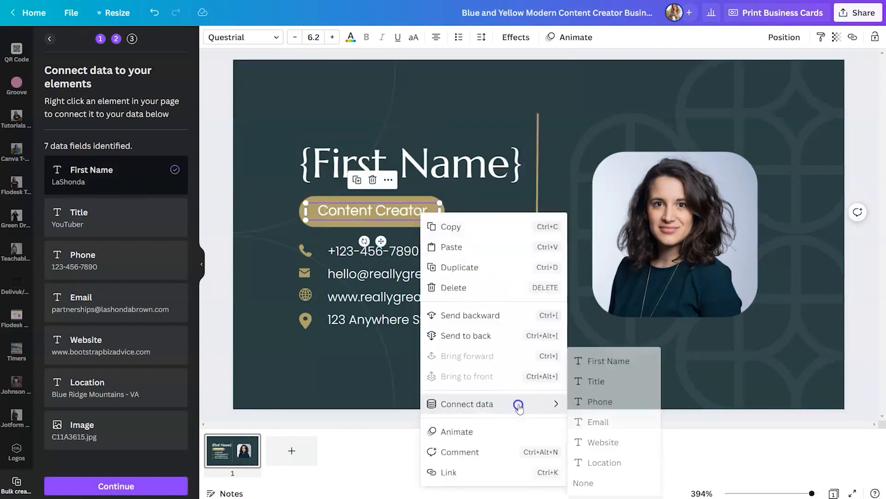
pyautogui.moveTo(558, 406)
pyautogui.click(594, 382)
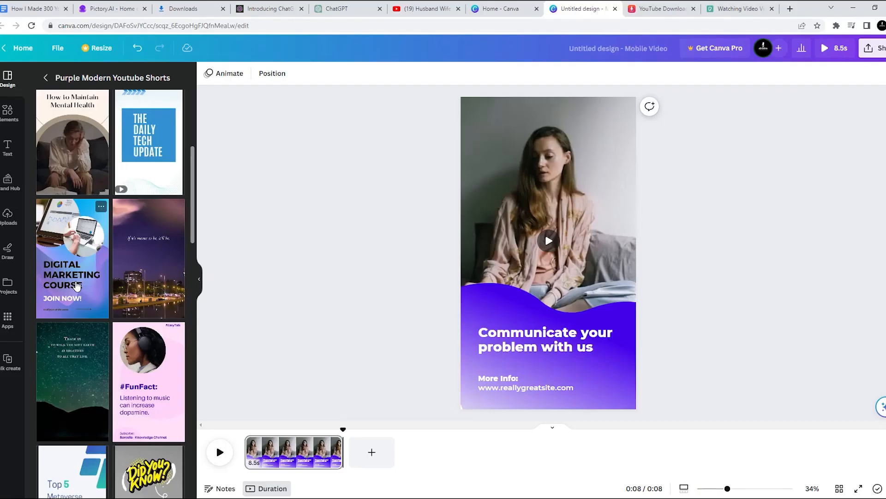
# Step: Apply the Blue Purple Minimalist Modern Simple Digital Marketing Course YouTube Short template and examine the layer options of its round laptop photo
pyautogui.click(74, 297)
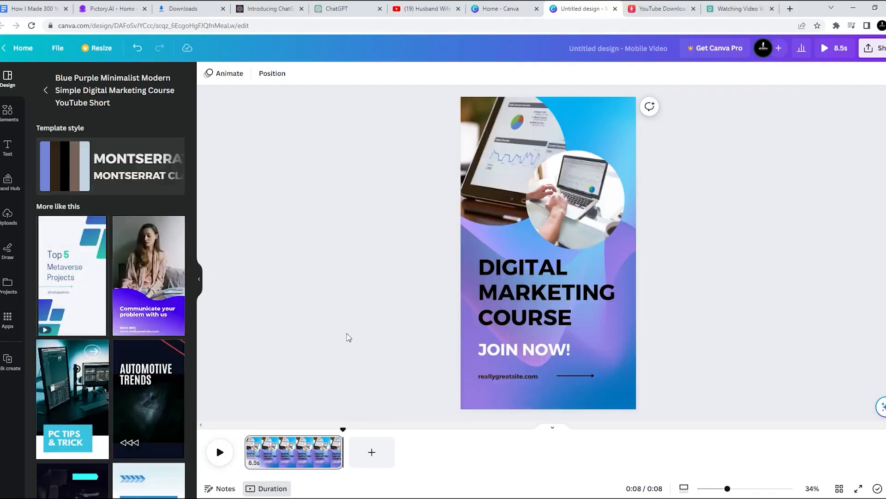
pyautogui.click(471, 327)
pyautogui.click(543, 349)
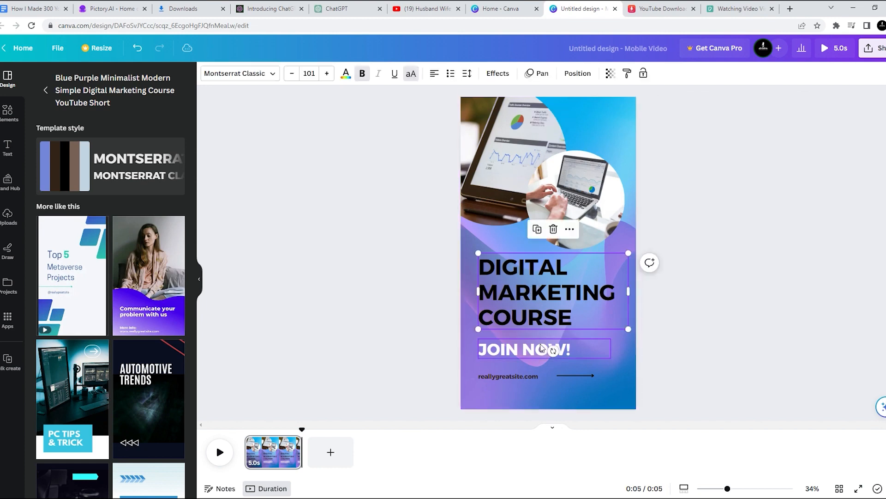
pyautogui.click(559, 242)
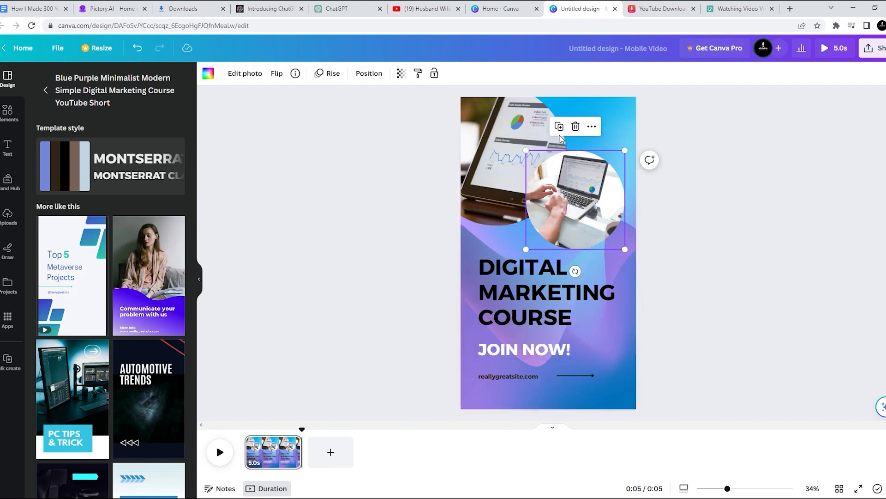
pyautogui.click(593, 130)
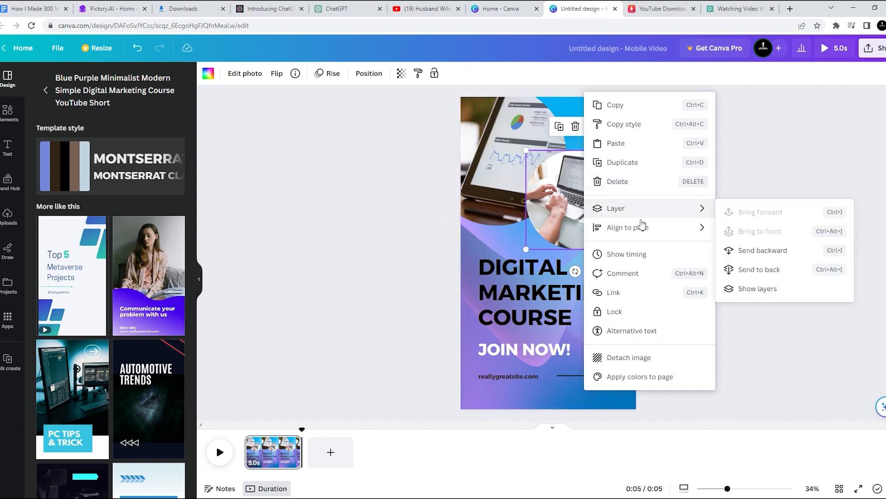
pyautogui.click(767, 299)
# Step: Shift the arrow line slightly right and down, and the reallygreatsite.com text slightly down
pyautogui.click(566, 364)
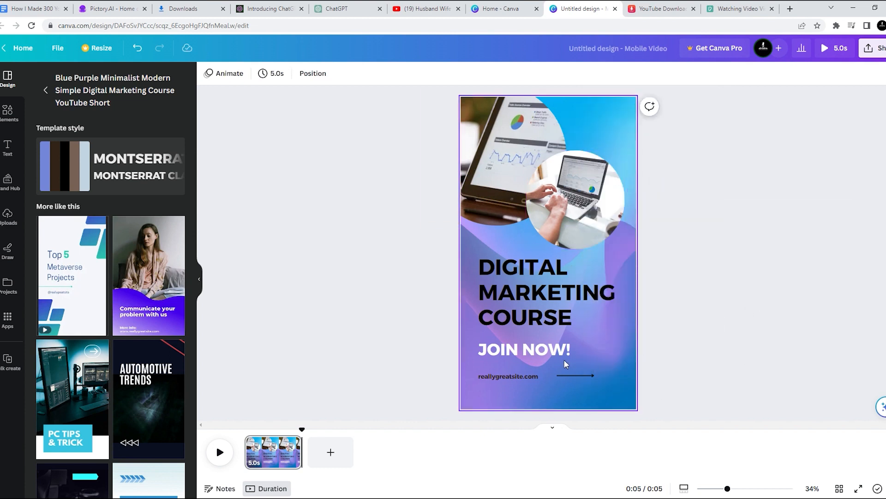
pyautogui.click(567, 376)
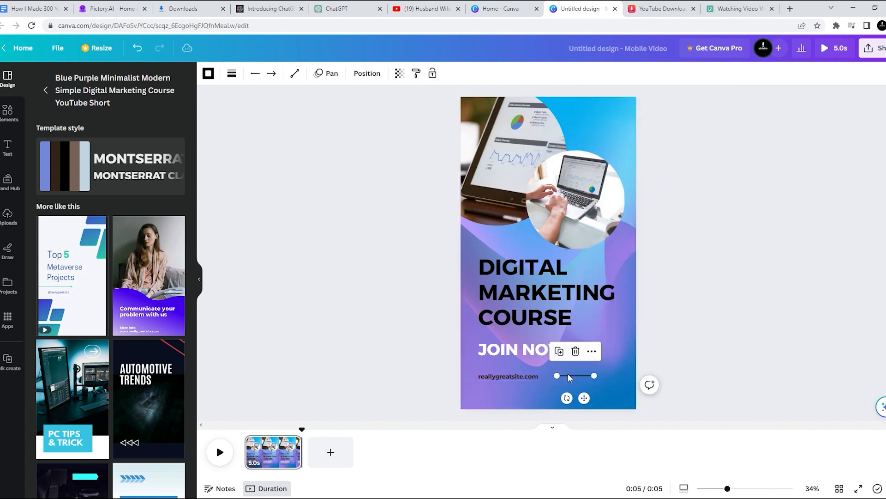
pyautogui.click(516, 377)
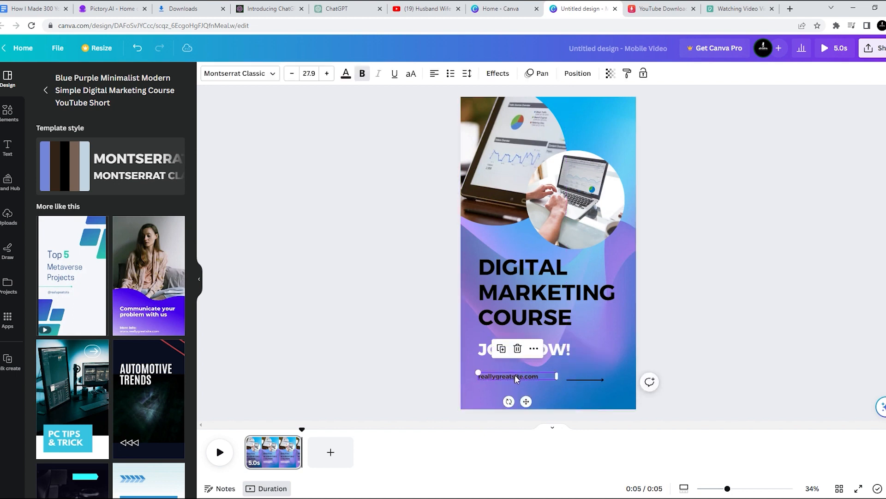
pyautogui.click(593, 387)
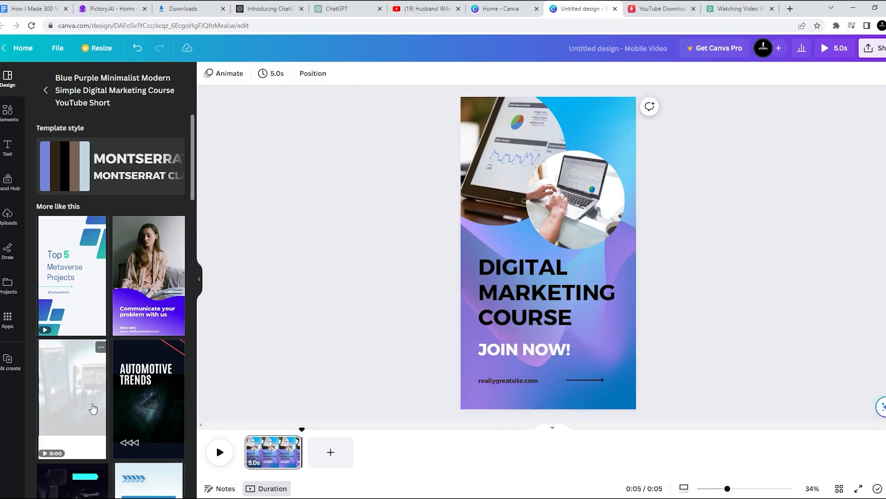
# Step: Try out the pages of the Modern White Blue Tech and Geek Channel Youtube Short template and apply its PC Tips & Trick page
pyautogui.click(89, 407)
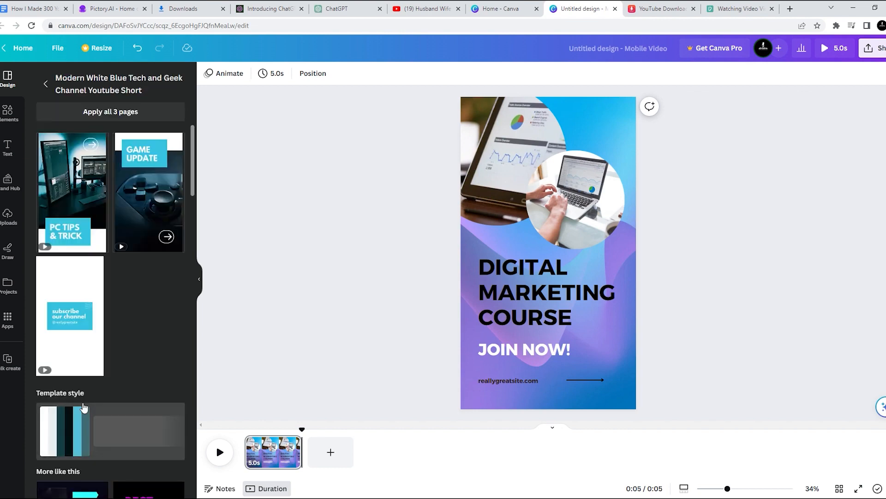
pyautogui.click(72, 203)
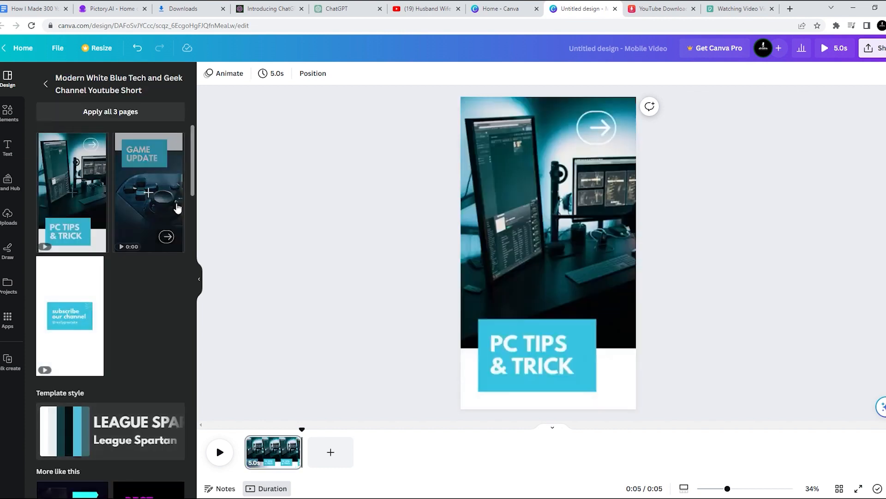
pyautogui.click(149, 192)
pyautogui.click(87, 325)
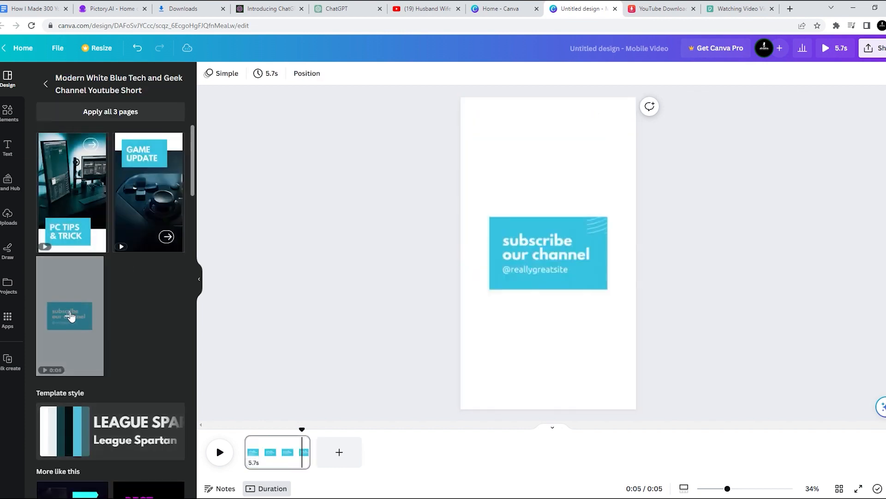
pyautogui.moveTo(302, 428); pyautogui.dragTo(245, 428)
pyautogui.click(69, 191)
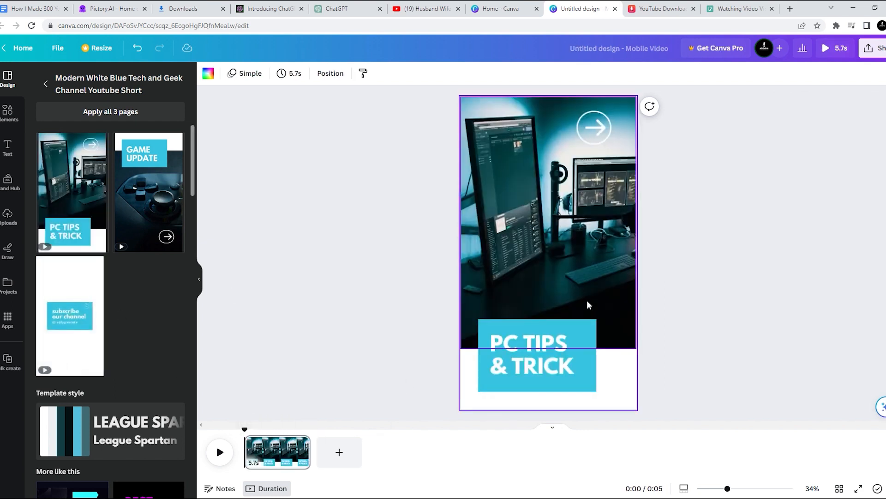